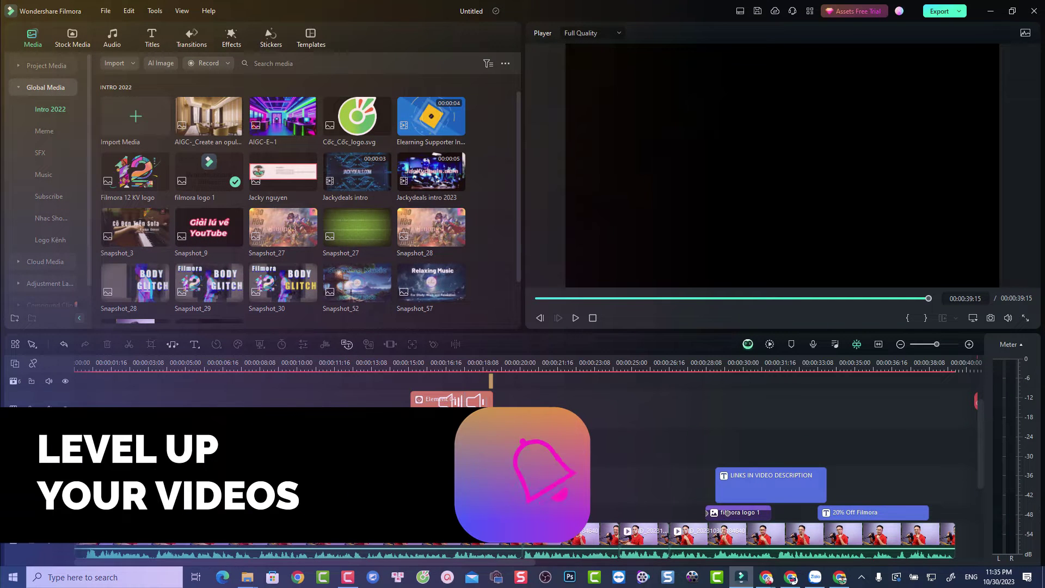
# Step: Place the playhead at about 00:22:09 on the project timeline
pyautogui.click(573, 365)
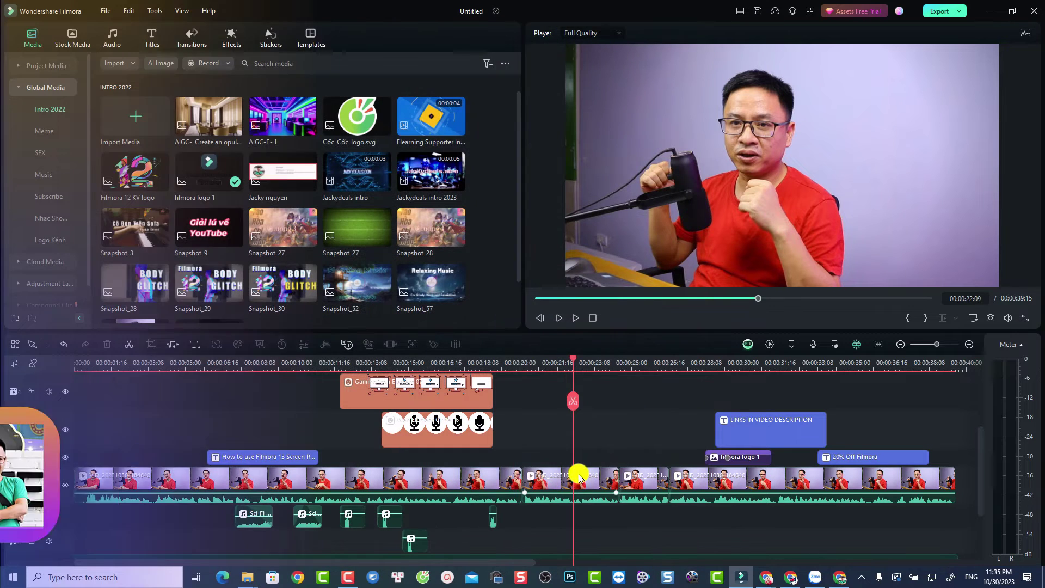
pyautogui.click(576, 473)
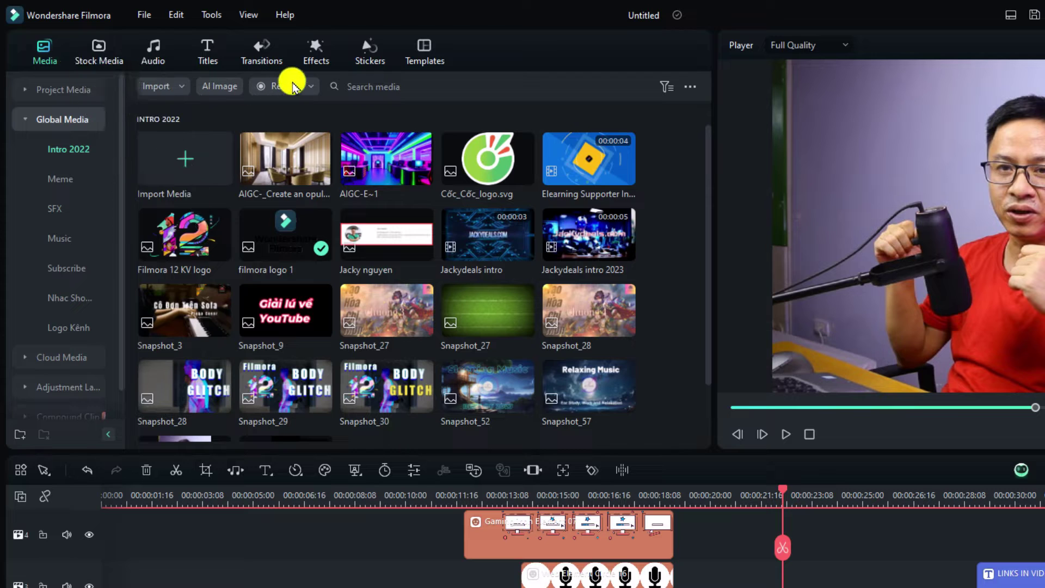
# Step: Choose Record PC Screen from the Media panel's Record dropdown
pyautogui.click(307, 87)
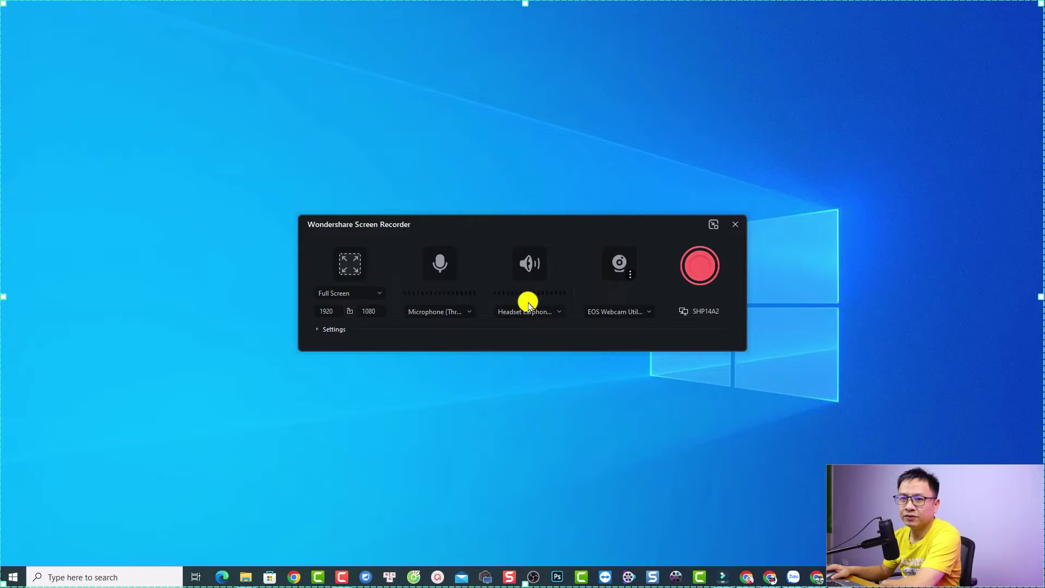
# Step: Move the recorder panel higher, keeping Full Screen 1920×1080 capture and the microphone on
pyautogui.moveTo(497, 224); pyautogui.dragTo(464, 159)
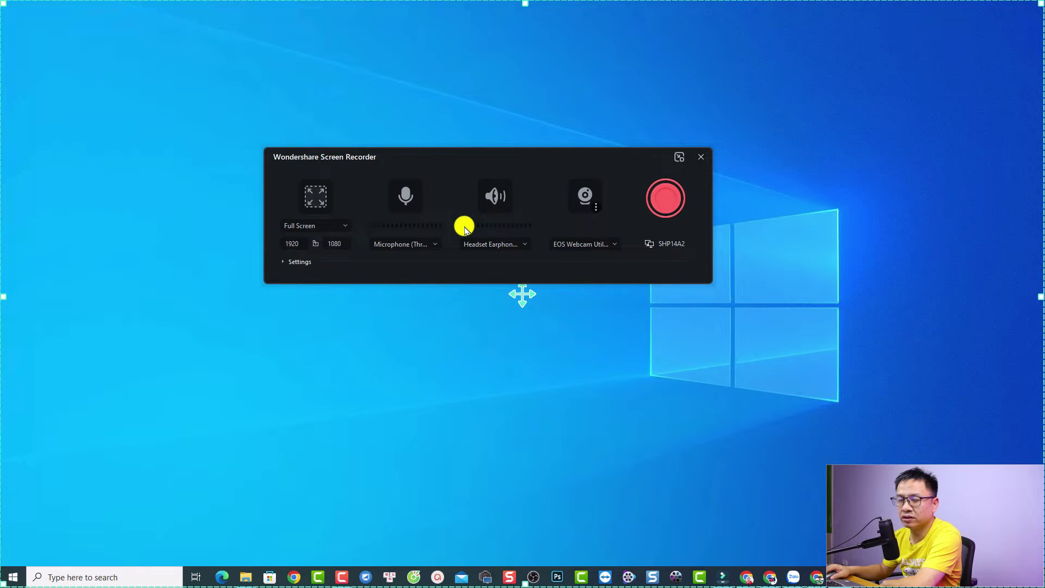
pyautogui.click(343, 226)
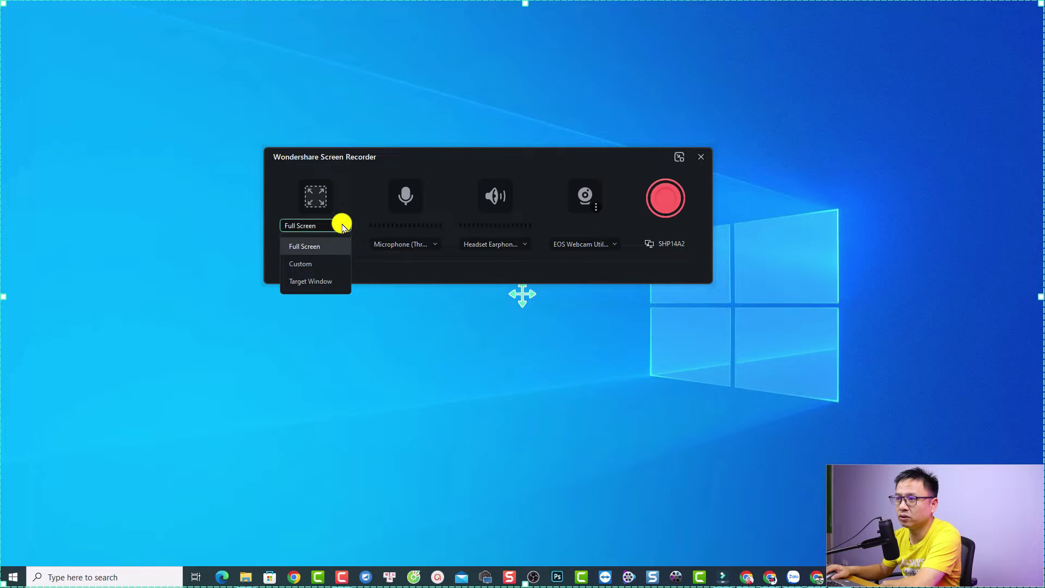
pyautogui.click(316, 252)
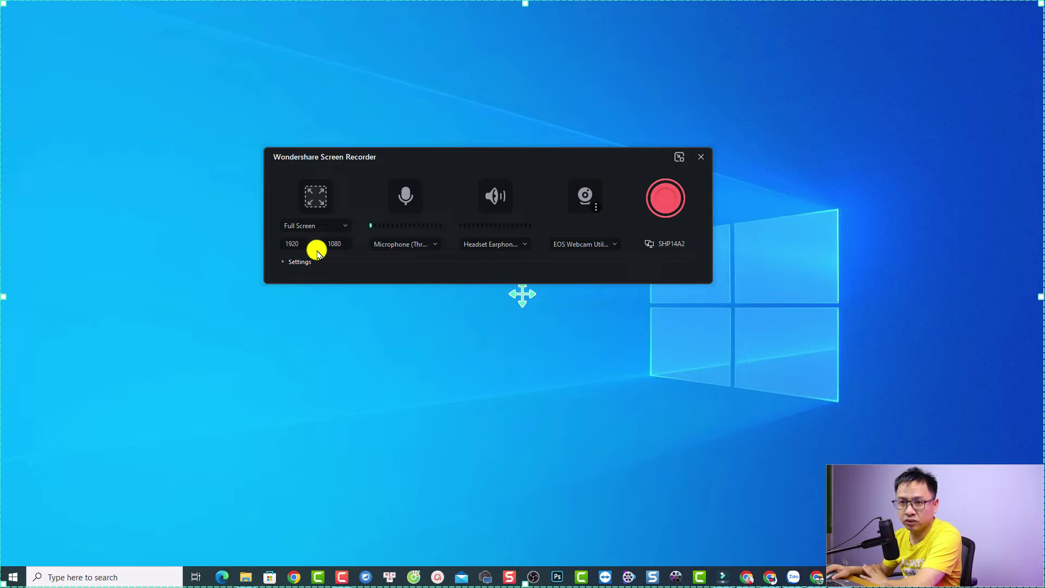
pyautogui.click(404, 202)
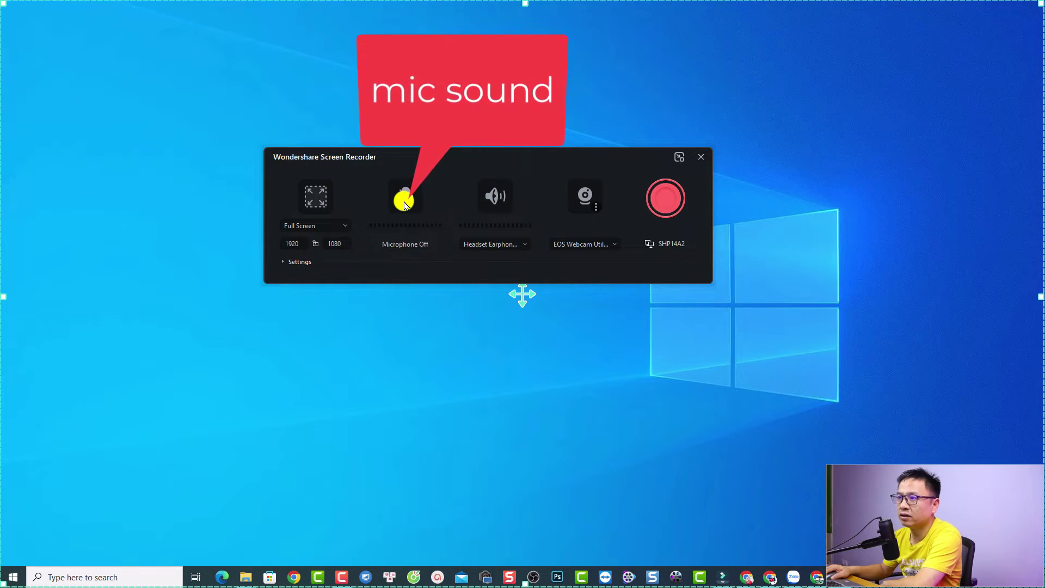
pyautogui.click(404, 203)
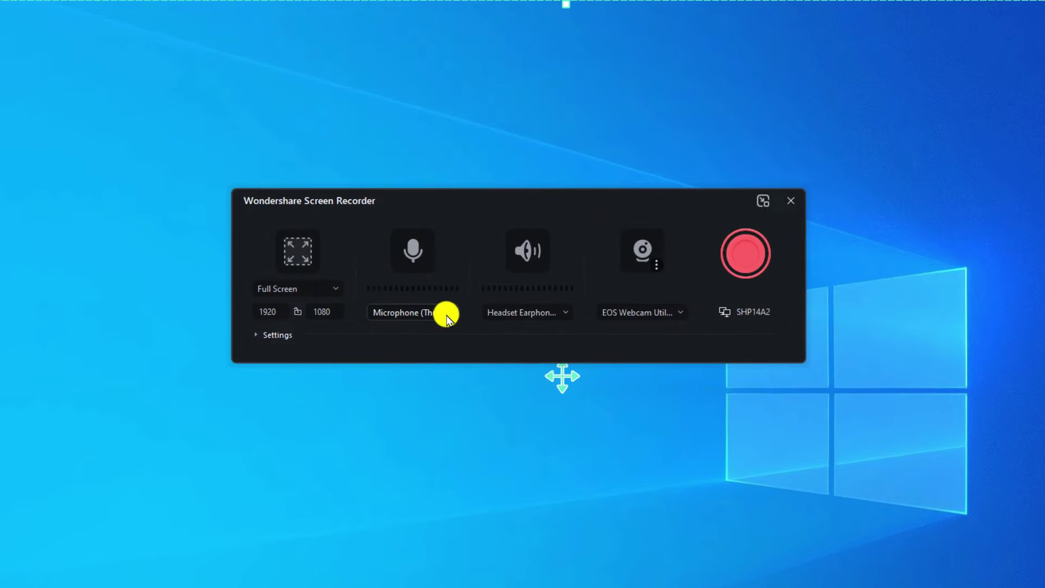
pyautogui.click(440, 312)
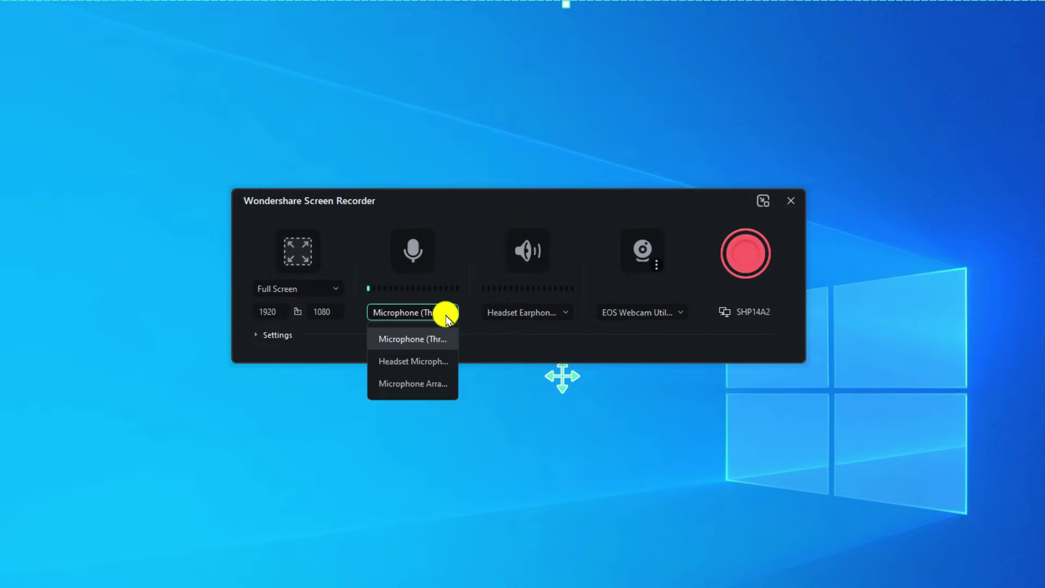
pyautogui.click(421, 347)
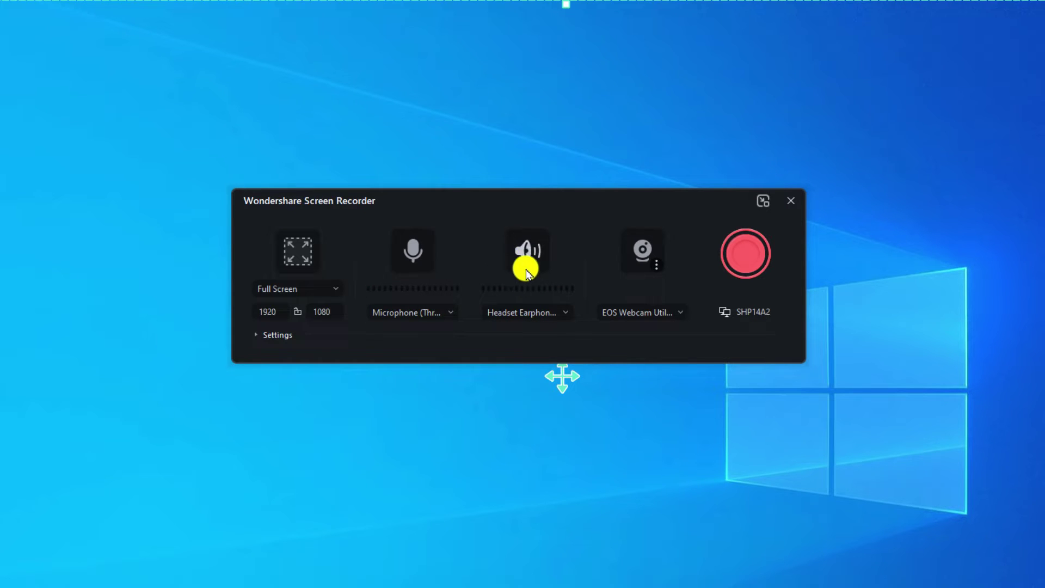
pyautogui.click(527, 256)
pyautogui.click(527, 260)
pyautogui.click(644, 263)
pyautogui.click(646, 264)
pyautogui.click(680, 313)
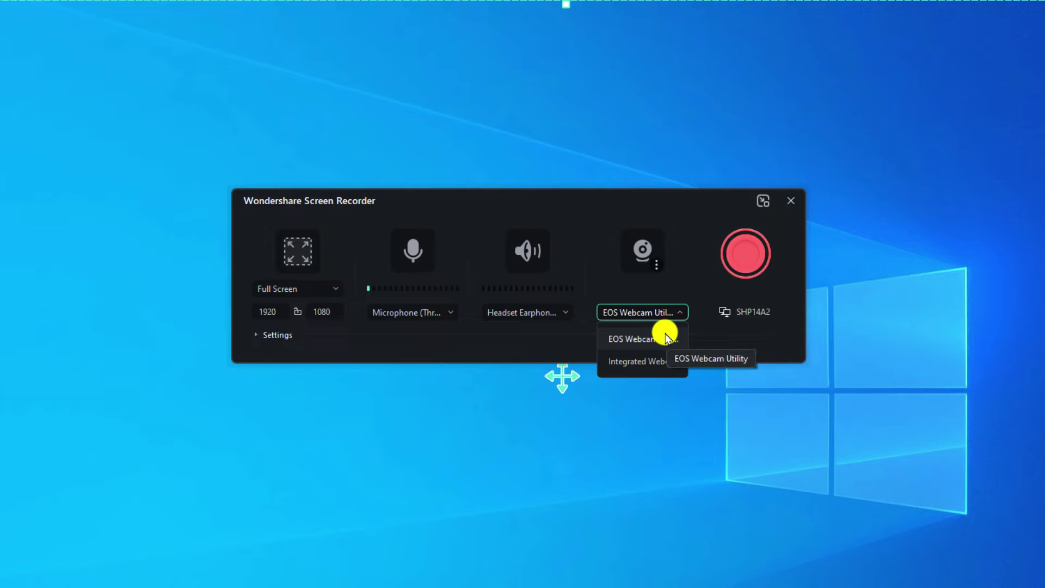
pyautogui.click(679, 311)
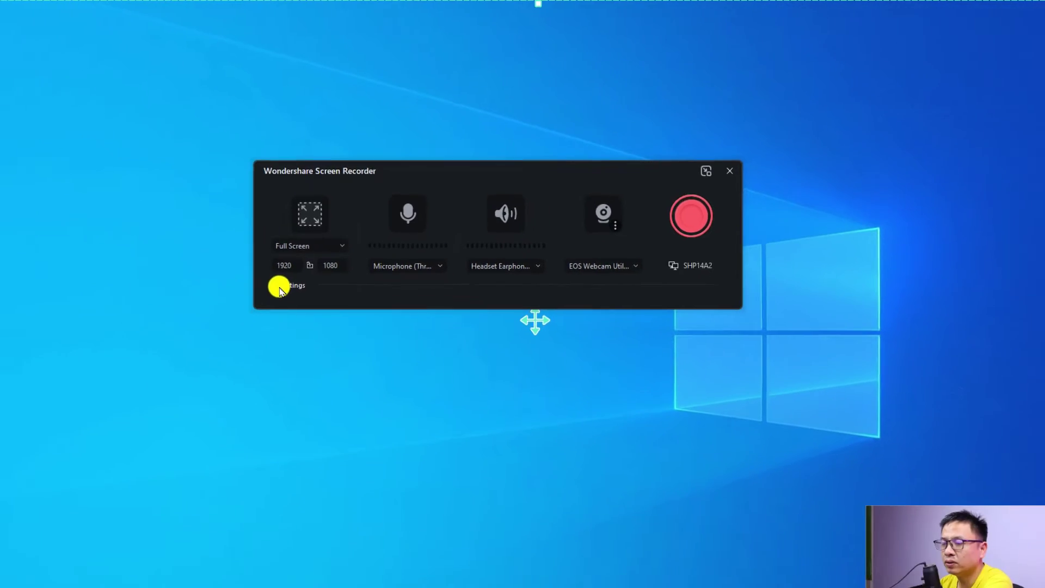
# Step: Expand the recorder settings and rename the recording file to 'Jacky 1'
pyautogui.click(281, 264)
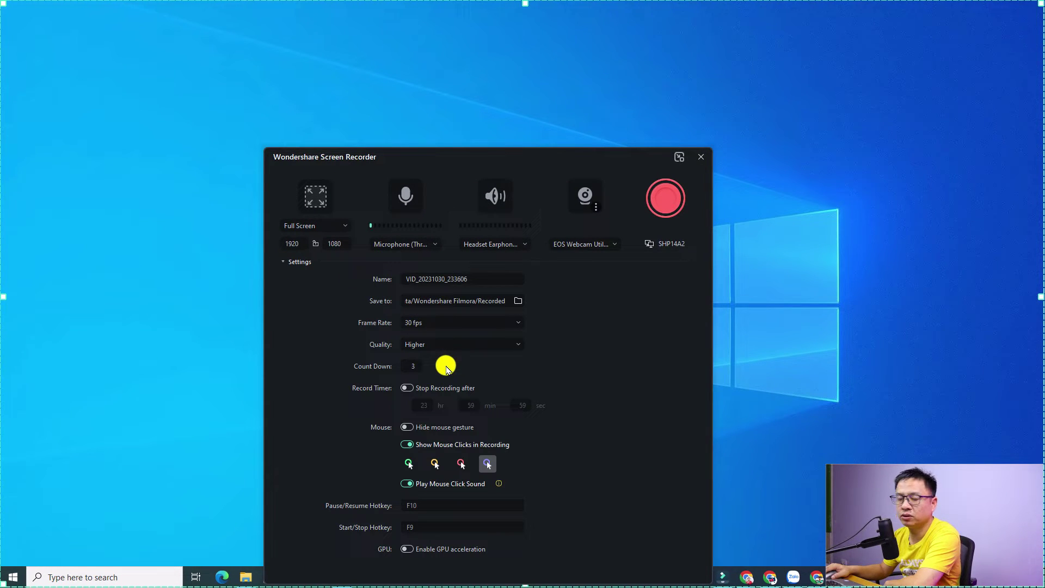
pyautogui.moveTo(483, 278); pyautogui.dragTo(428, 282)
pyautogui.doubleClick(428, 282)
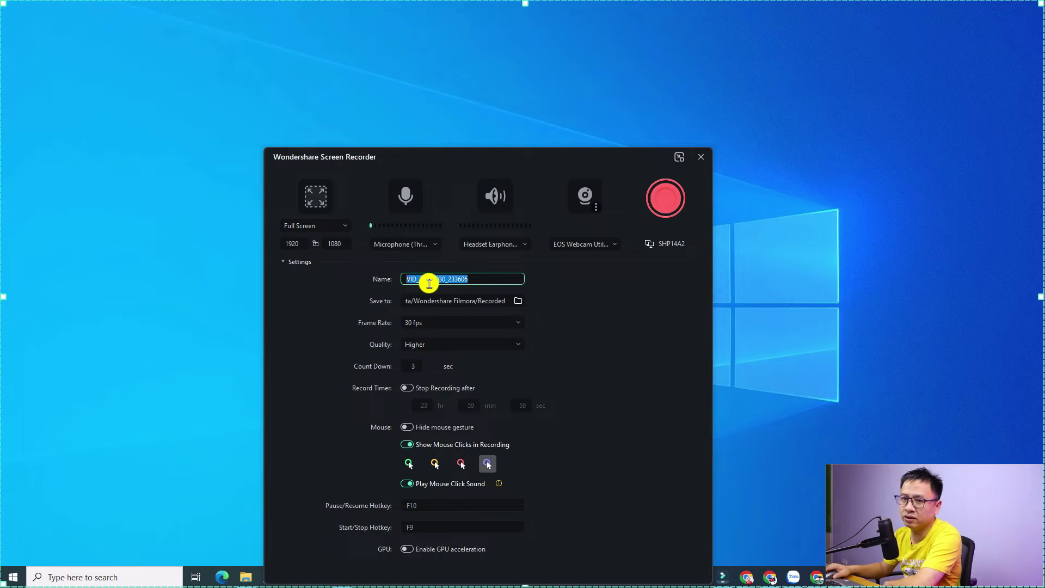
pyautogui.write('Jacky 1')
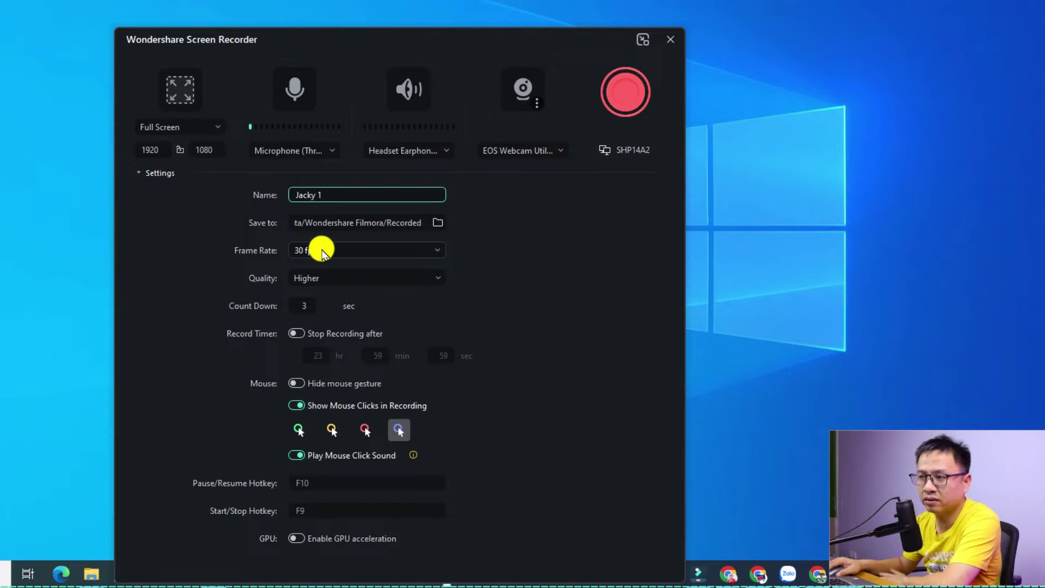
# Step: Keep the recording frame rate at 30 fps and quality at Higher
pyautogui.click(322, 250)
pyautogui.scroll(-1, 319, 463)
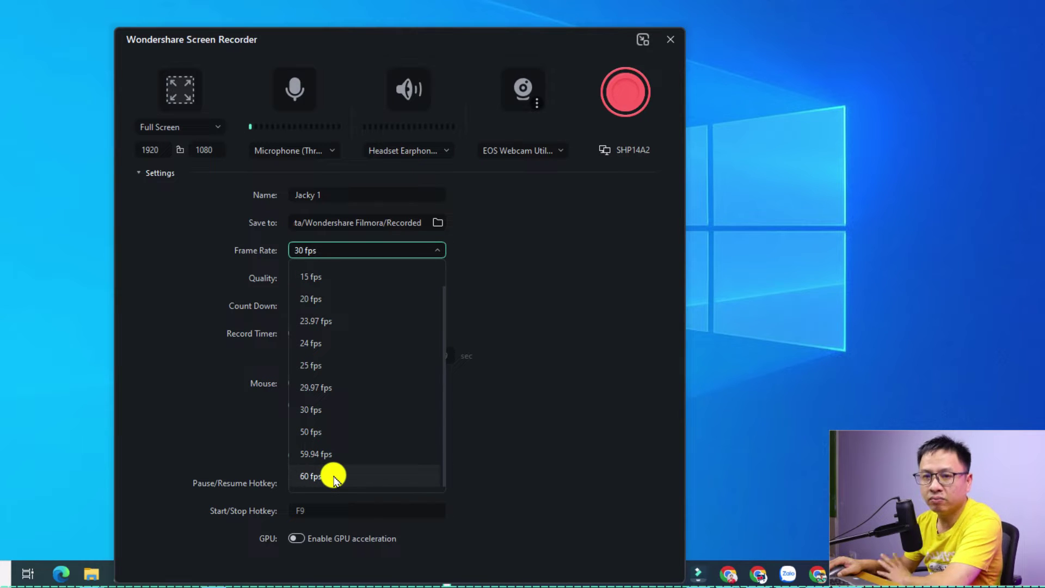
pyautogui.click(319, 409)
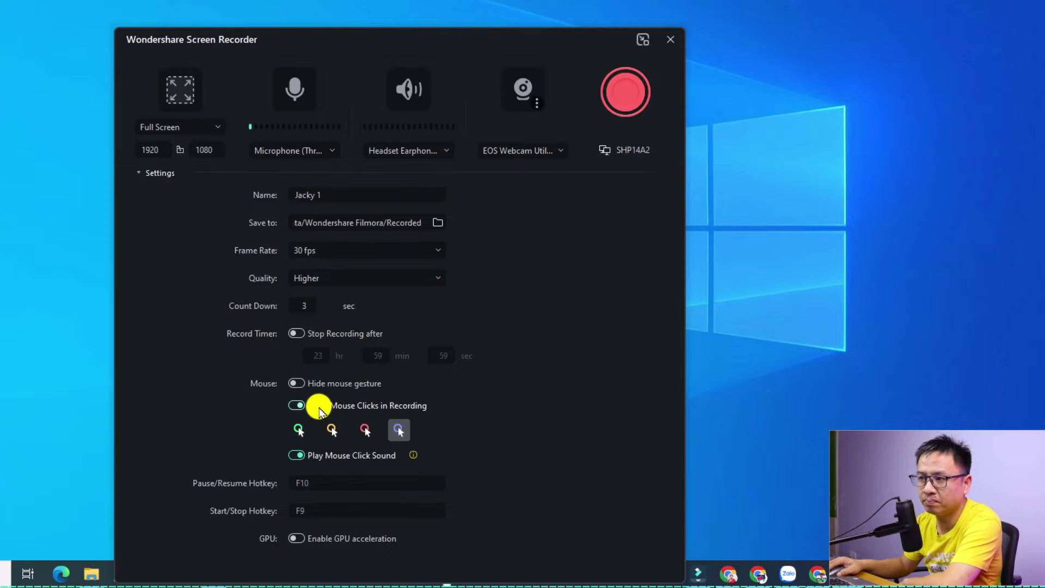
pyautogui.click(385, 279)
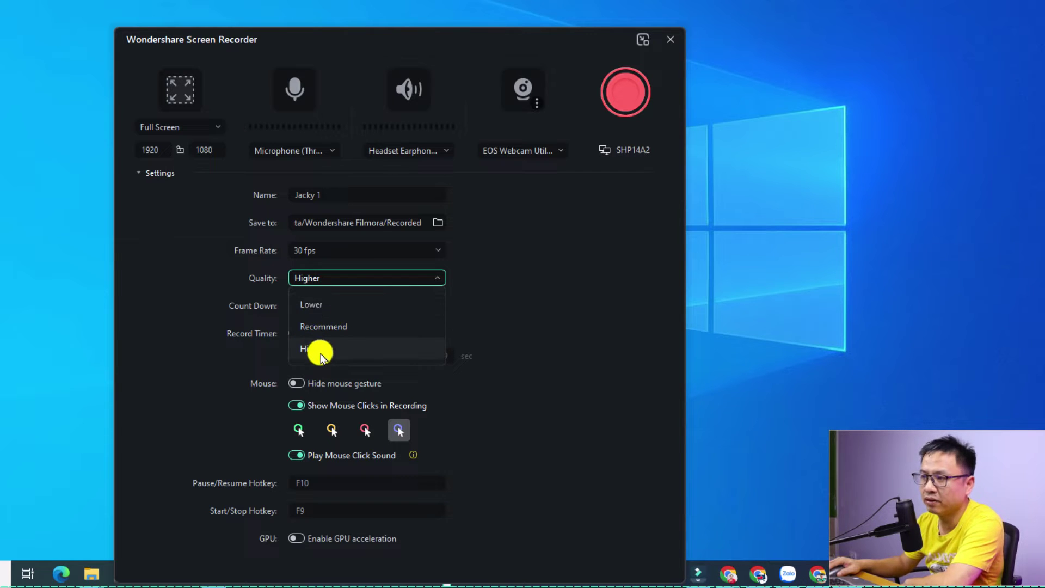
pyautogui.click(319, 349)
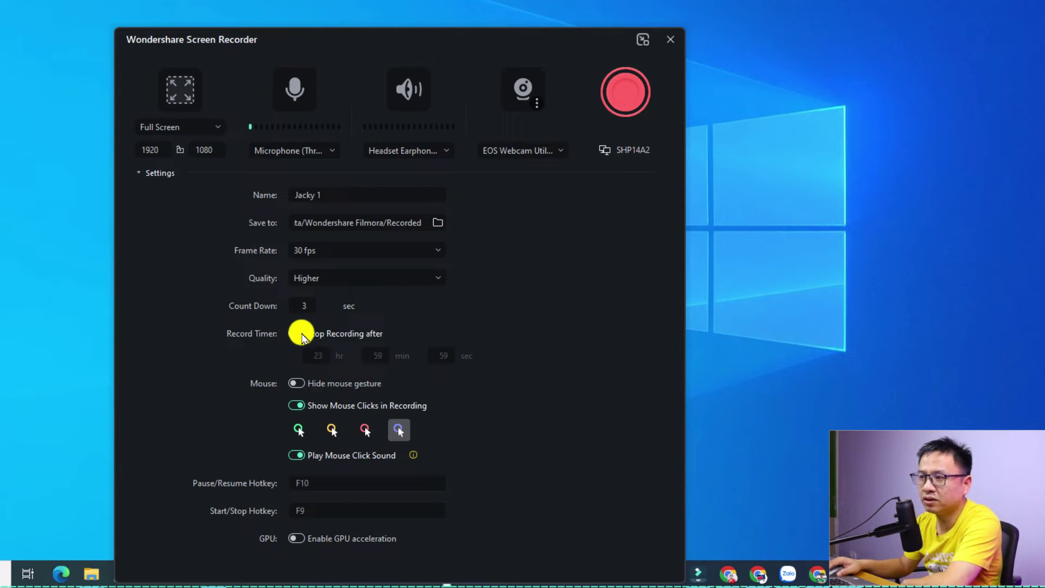
# Step: Keep the mouse visible, set click highlights to purple, and turn on click sounds
pyautogui.click(302, 383)
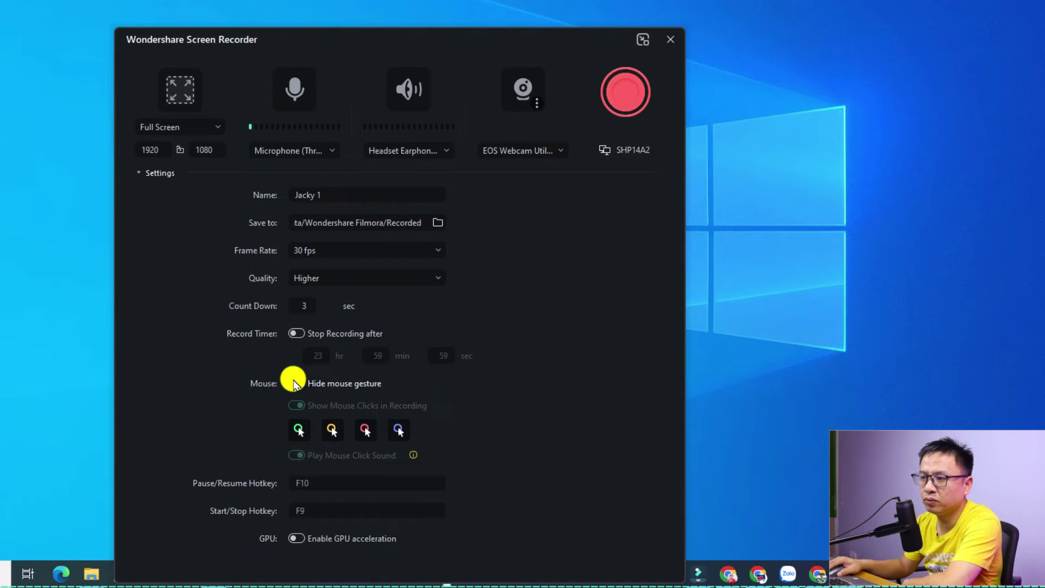
pyautogui.click(294, 383)
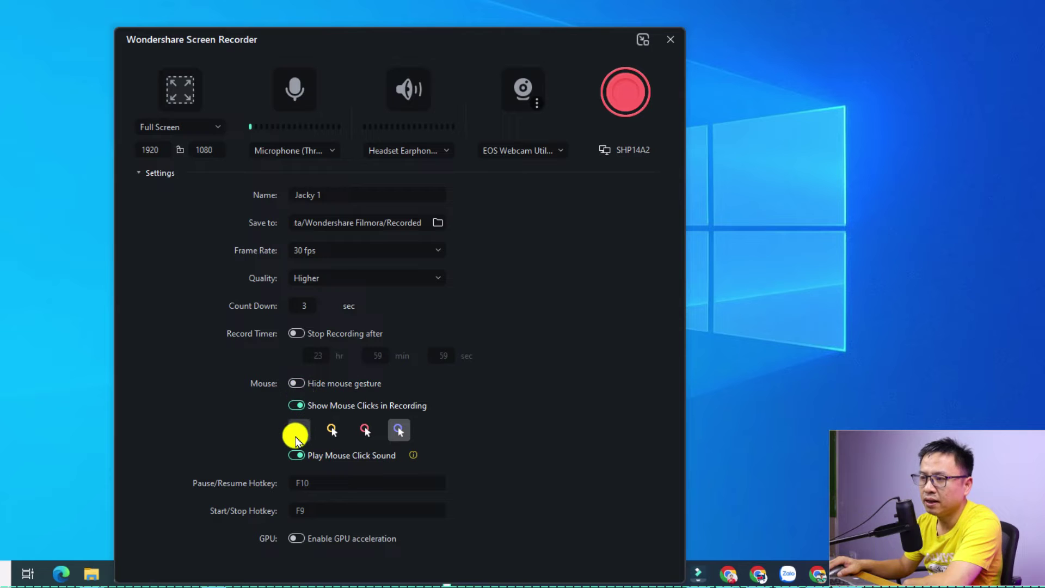
pyautogui.click(297, 433)
pyautogui.click(334, 431)
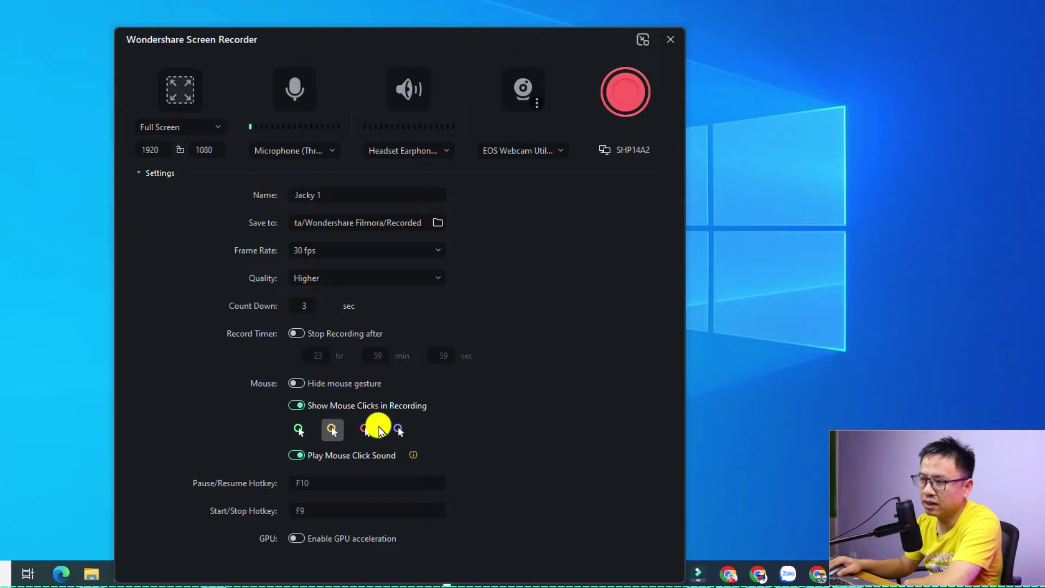
pyautogui.click(362, 431)
pyautogui.click(398, 431)
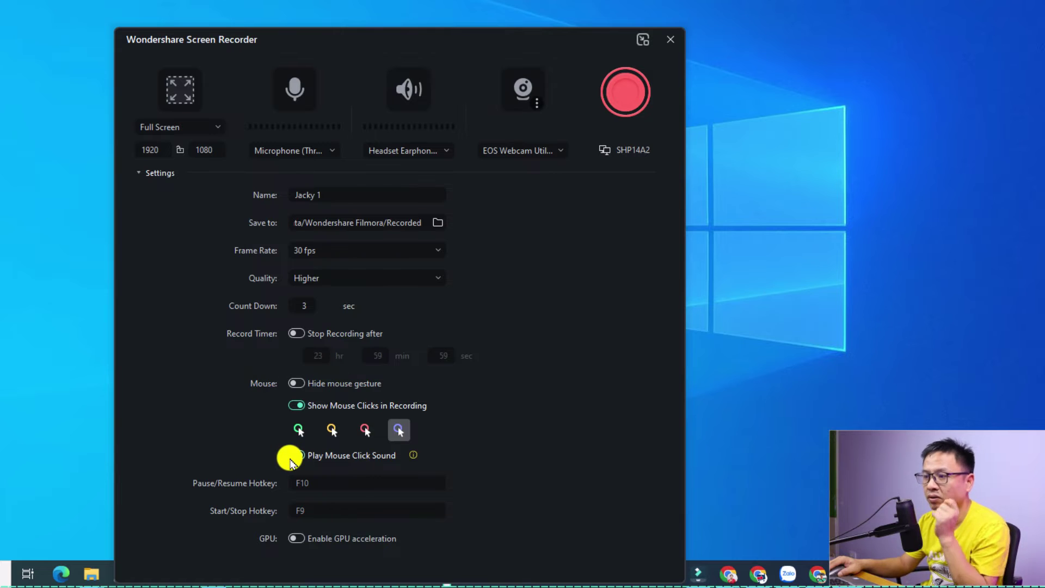
pyautogui.click(293, 458)
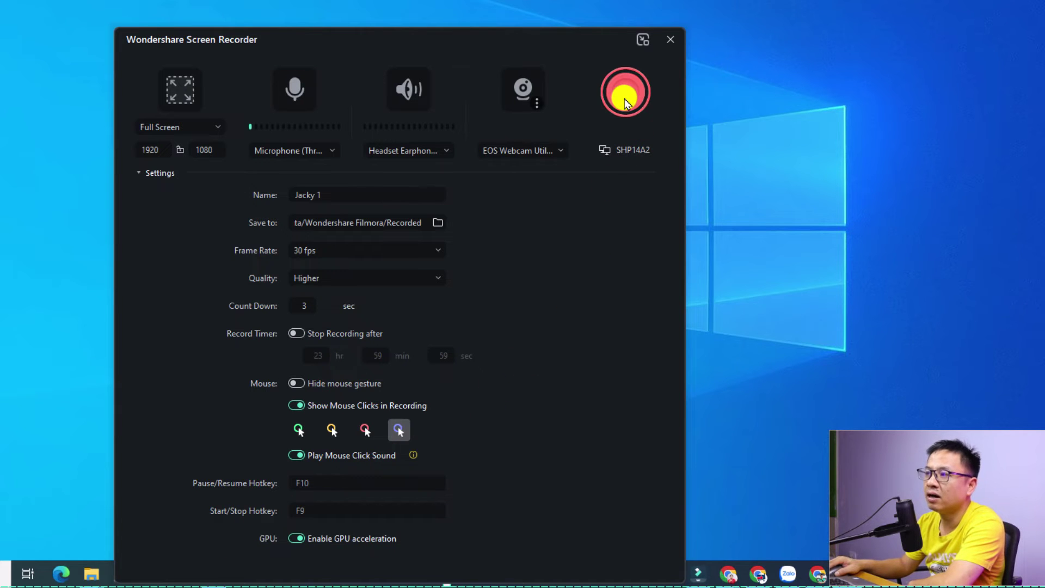
# Step: Start the screen recording and refresh the desktop twice as sample activity
pyautogui.click(642, 143)
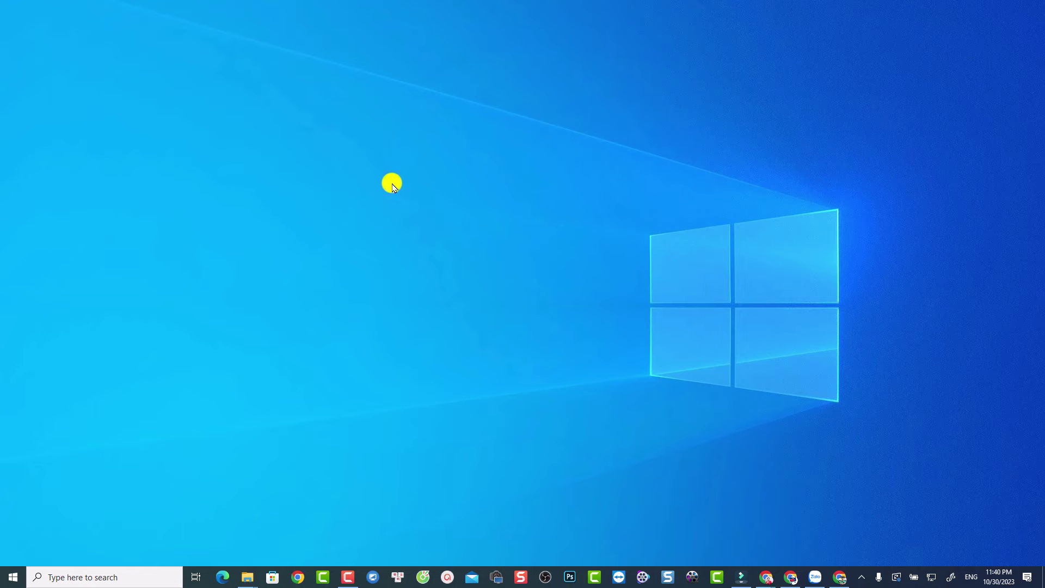
pyautogui.rightClick(292, 157)
pyautogui.click(233, 190)
pyautogui.rightClick(442, 141)
pyautogui.click(387, 174)
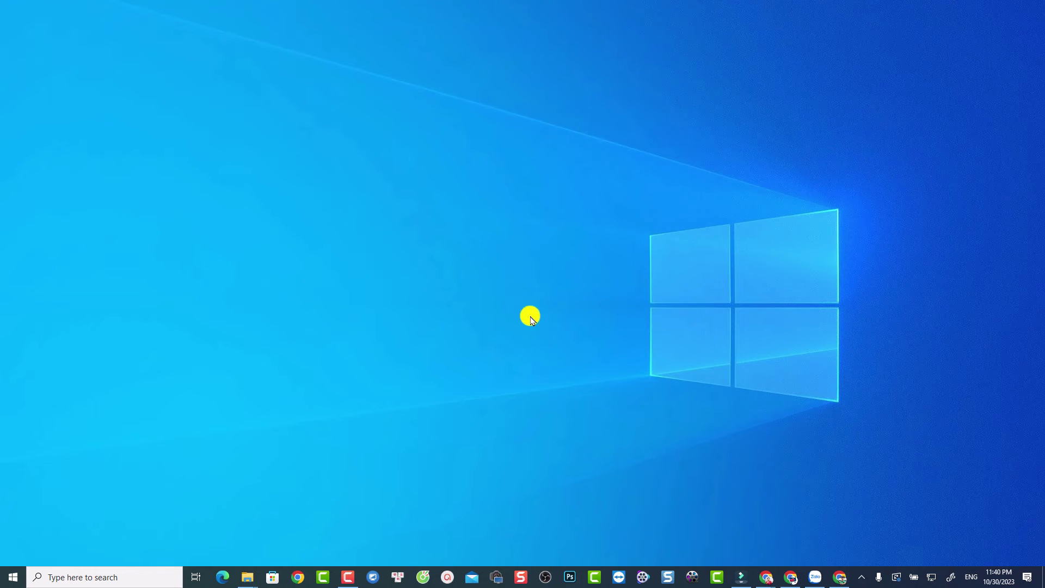
# Step: Stop the recording from the recorder's system tray icon
pyautogui.click(860, 577)
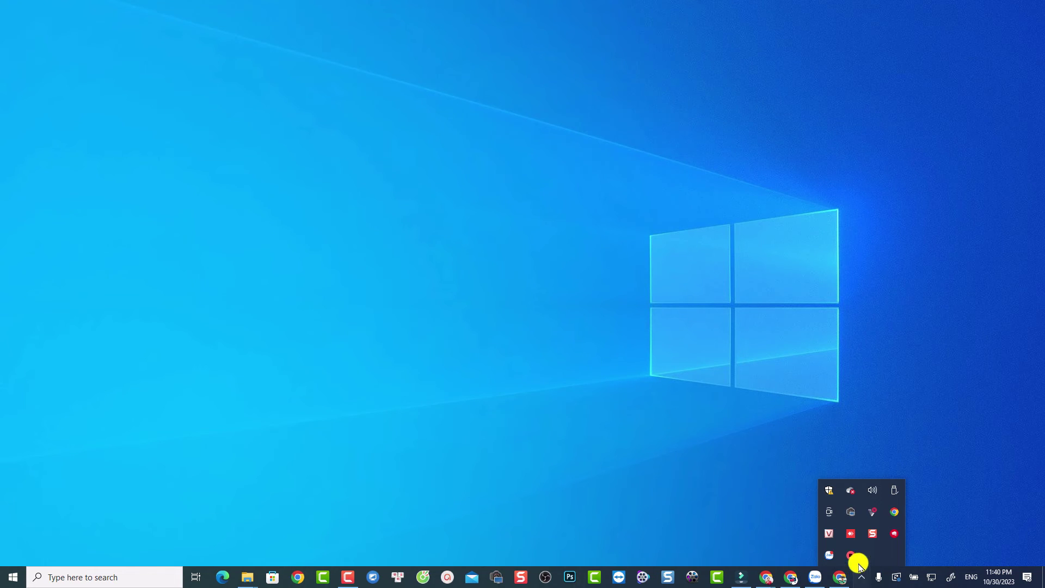
pyautogui.rightClick(852, 558)
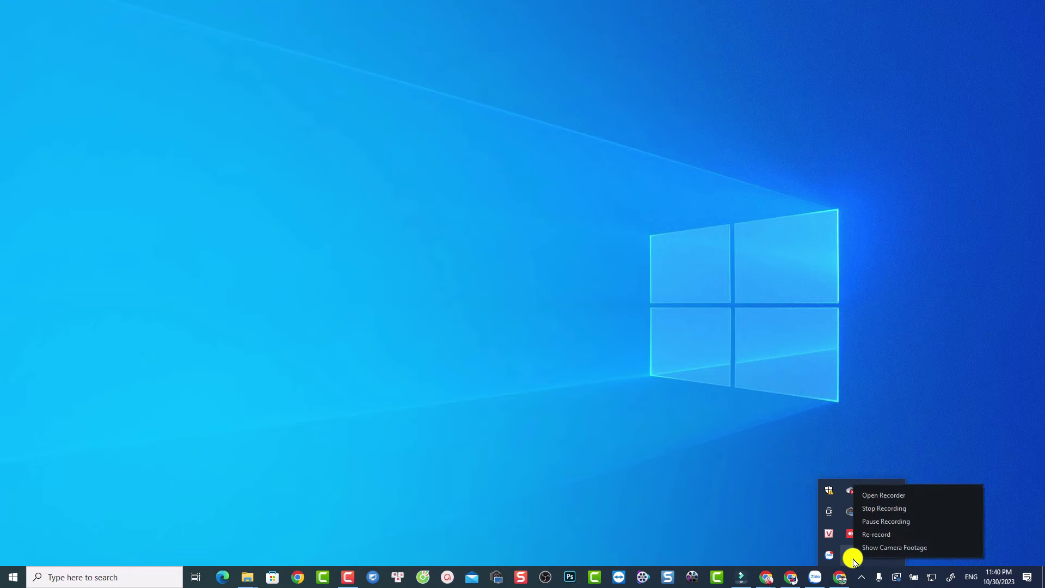
pyautogui.click(881, 509)
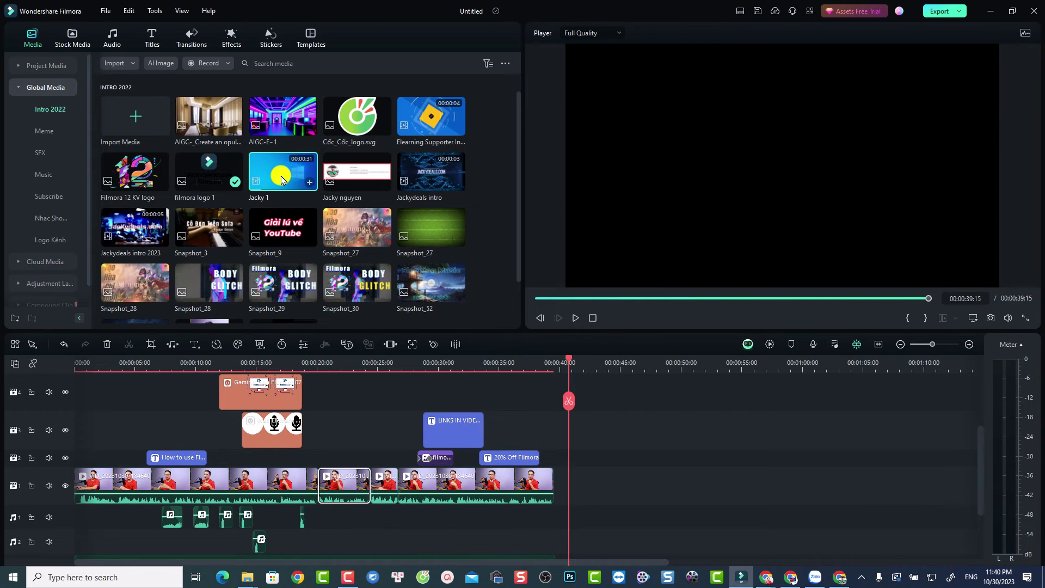
# Step: Add Jacky 1 after the existing footage and play back its start
pyautogui.moveTo(286, 179); pyautogui.dragTo(561, 506)
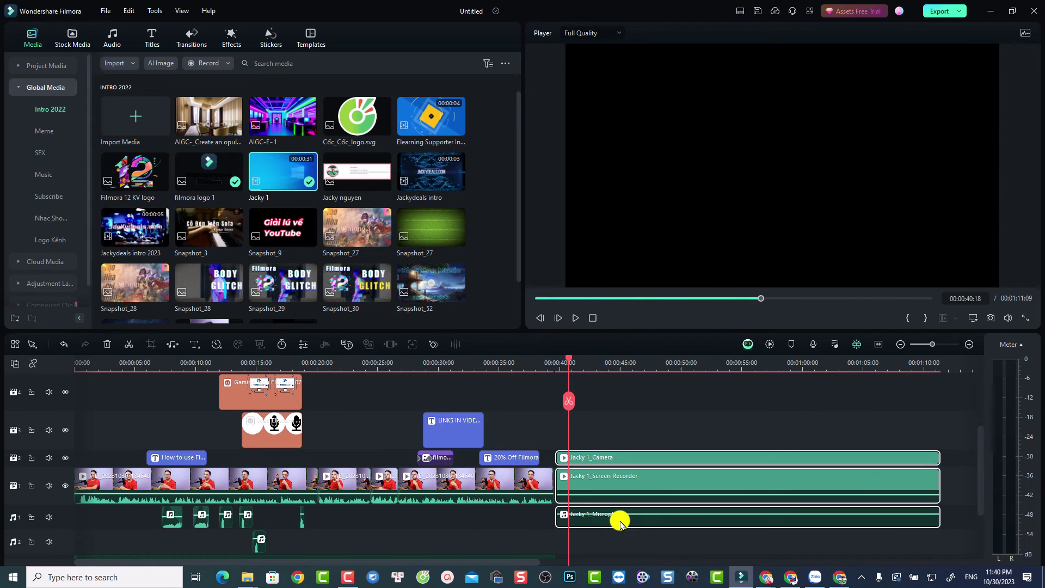
pyautogui.scroll(-2, 693, 499)
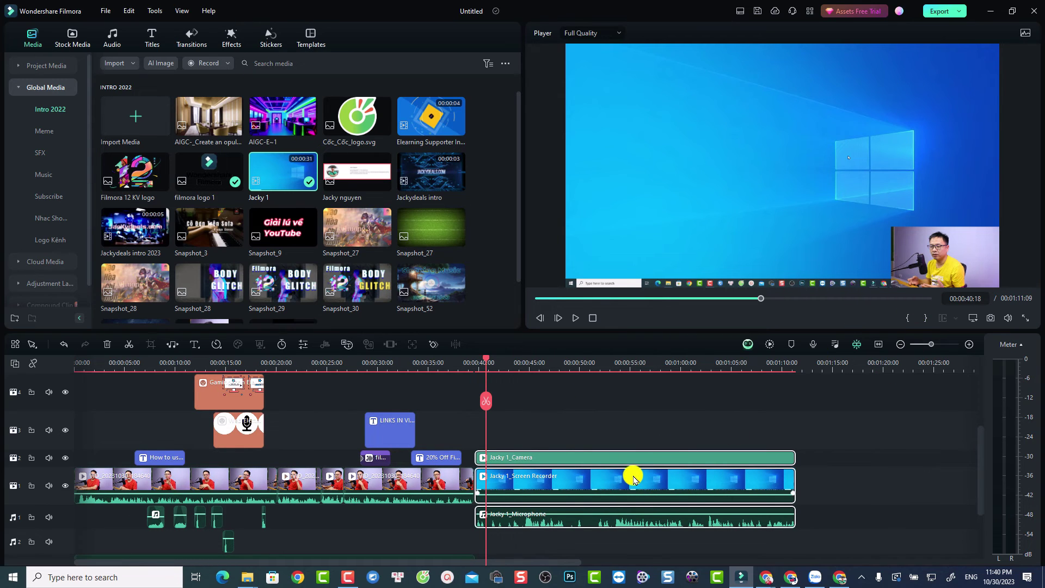
pyautogui.click(617, 457)
pyautogui.click(594, 478)
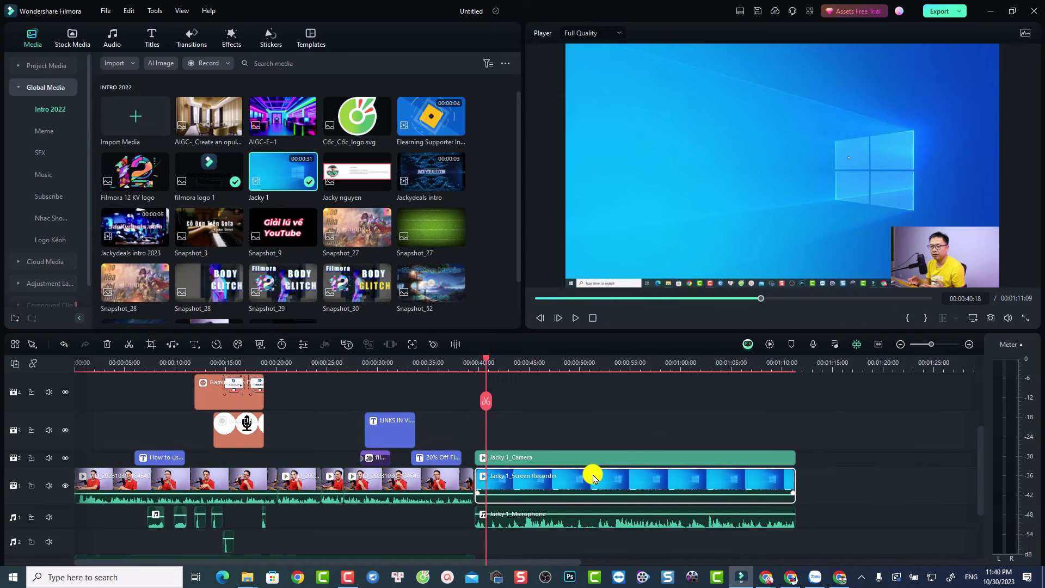
pyautogui.click(555, 519)
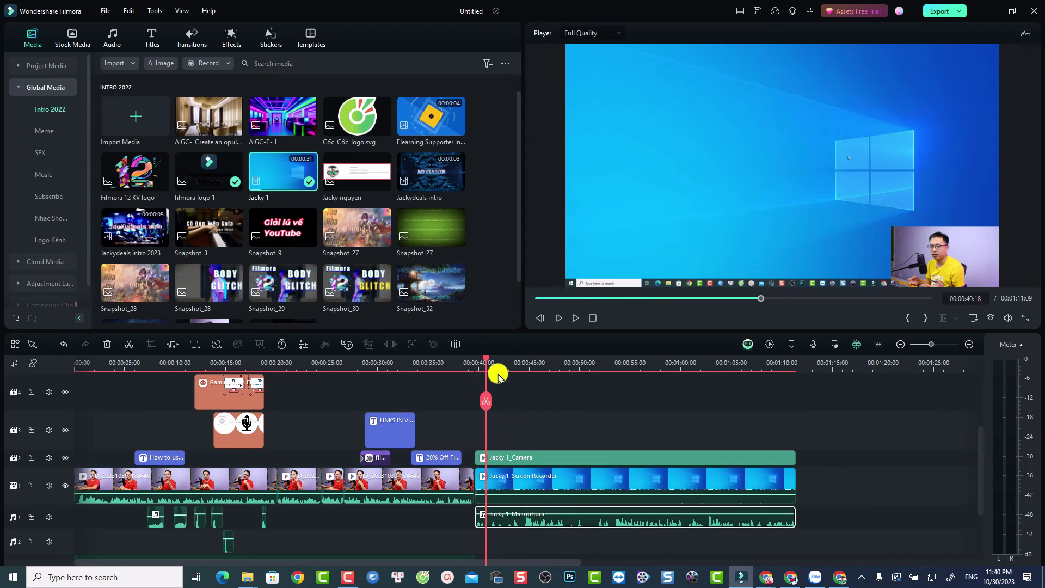
pyautogui.click(485, 363)
pyautogui.press('space')
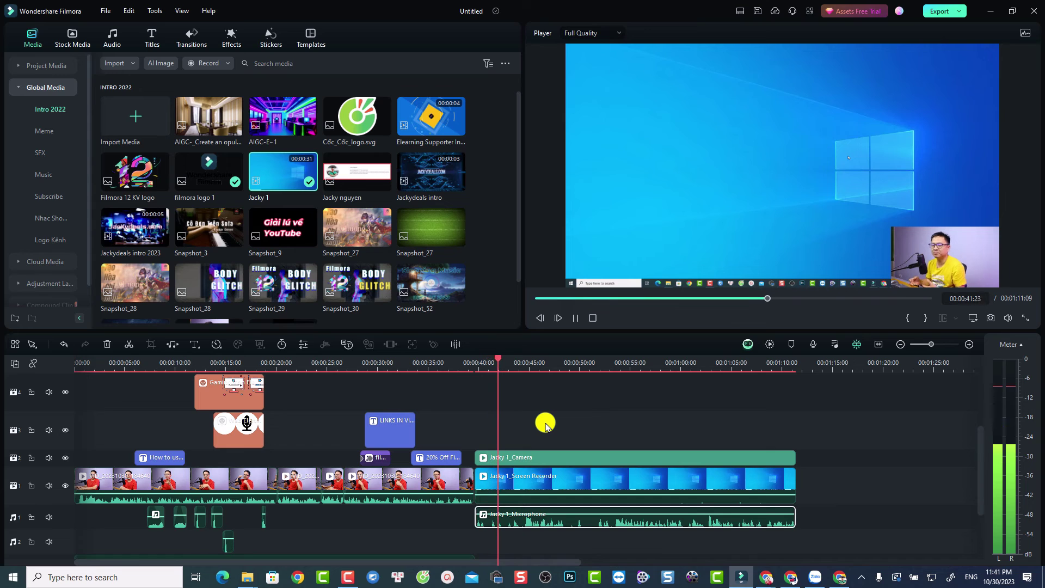
pyautogui.press('space')
# Step: Enlarge the camera overlay in the preview, then undo the resize
pyautogui.click(619, 483)
pyautogui.click(620, 460)
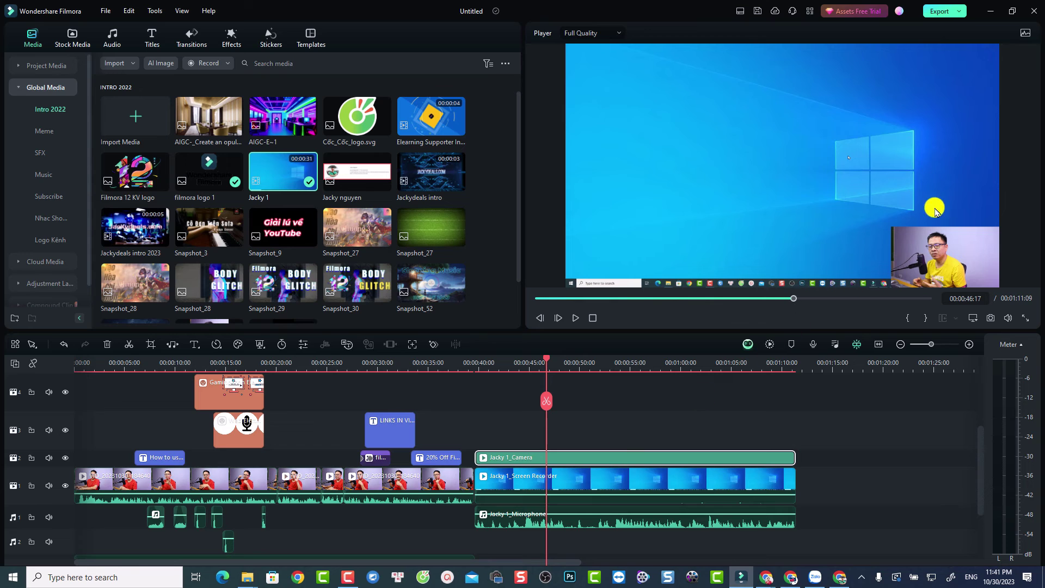
pyautogui.click(916, 243)
pyautogui.moveTo(890, 226); pyautogui.dragTo(562, 73)
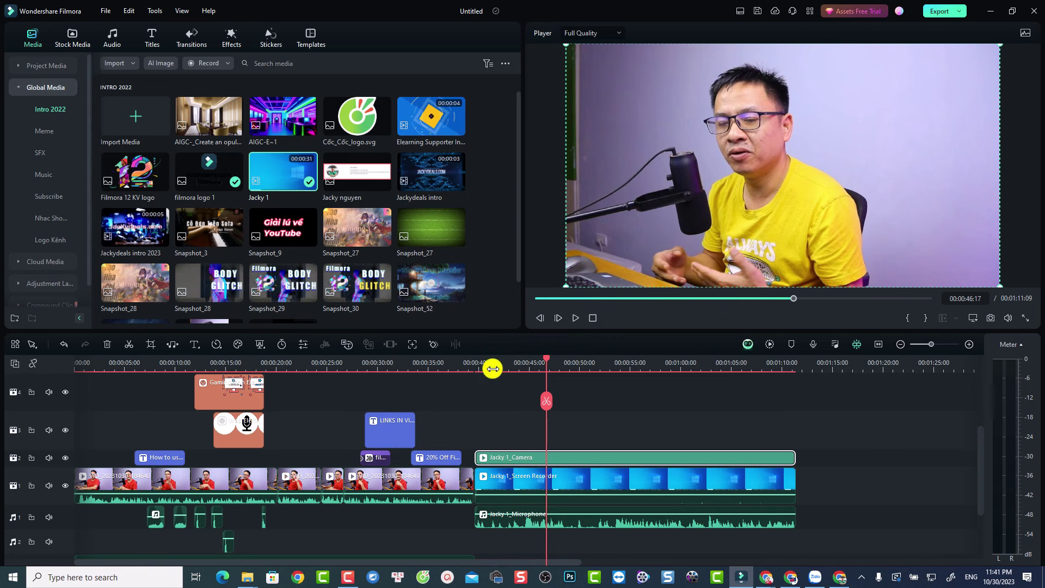
pyautogui.hotkey('ctrl', 'z')
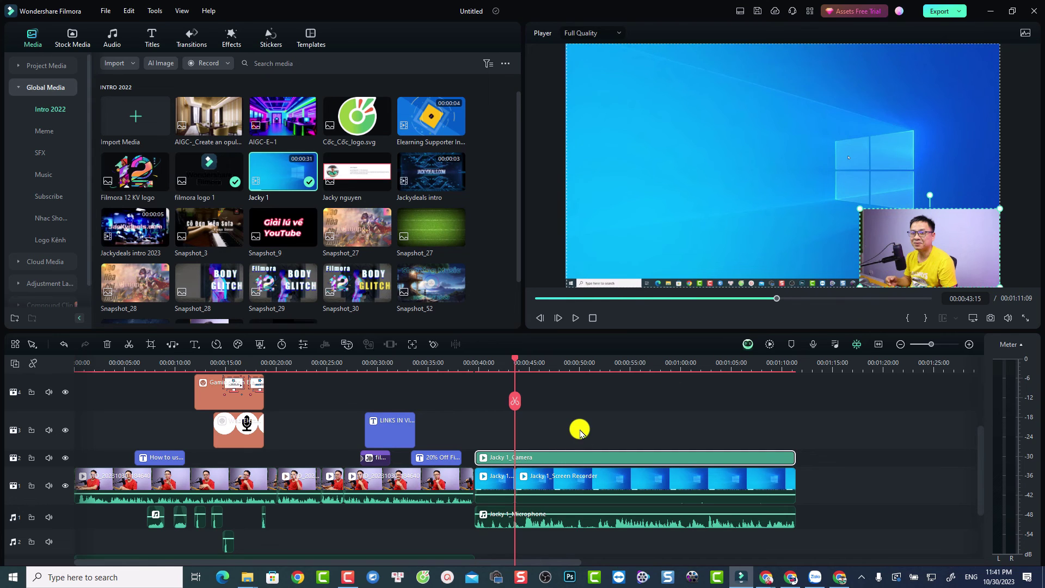
# Step: Apply a widened Circle mask to the Jacky 1_Camera clip and confirm with OK
pyautogui.doubleClick(521, 461)
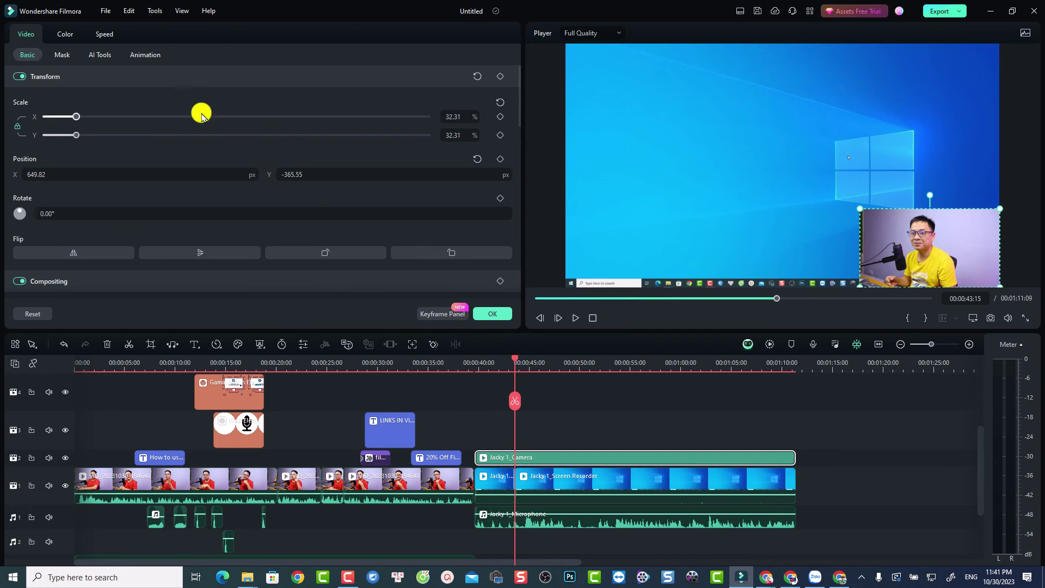
pyautogui.click(63, 55)
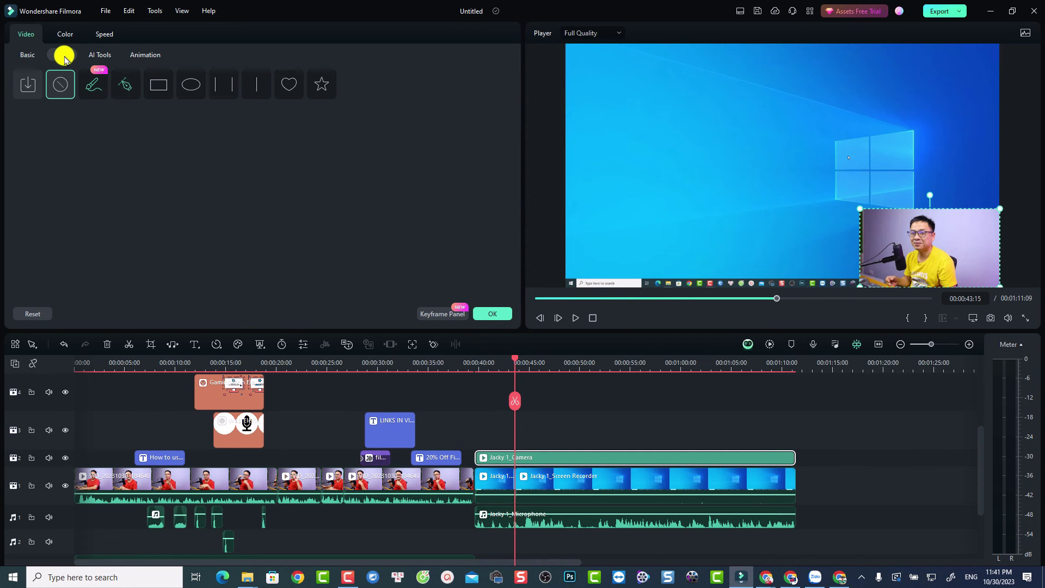
pyautogui.click(188, 95)
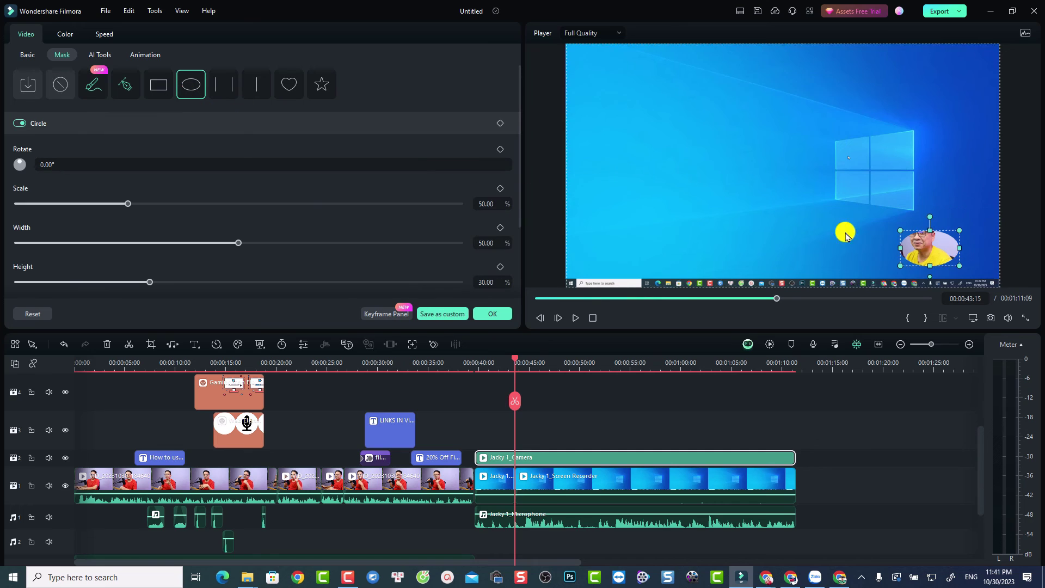
pyautogui.moveTo(902, 248); pyautogui.dragTo(928, 233)
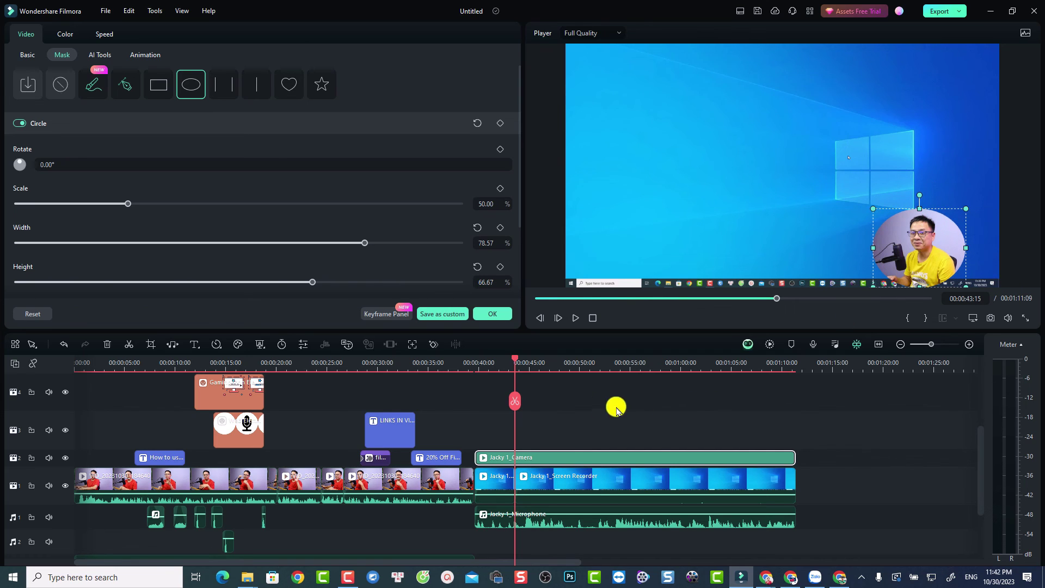
pyautogui.click(497, 319)
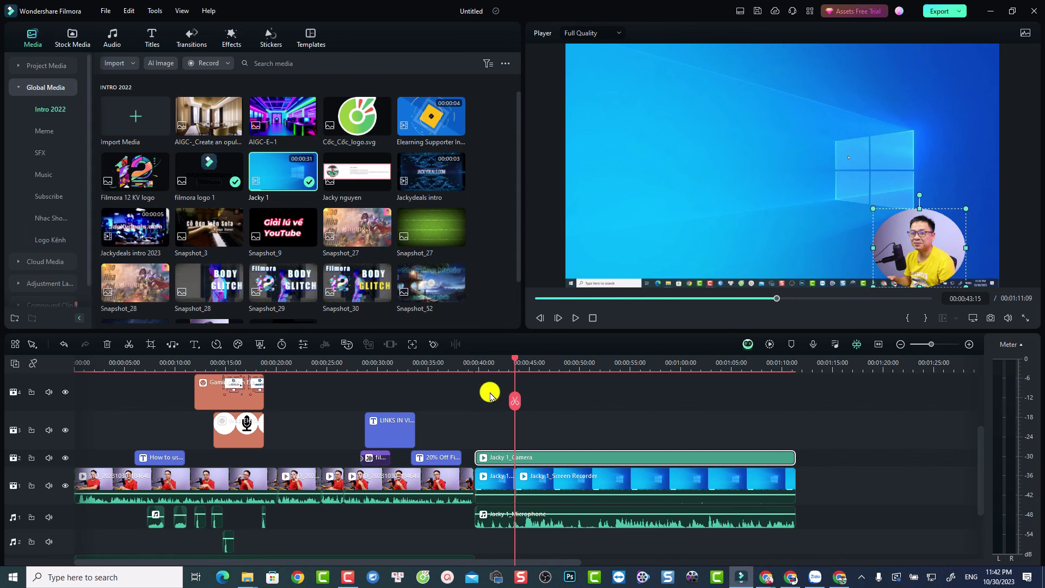
pyautogui.click(465, 362)
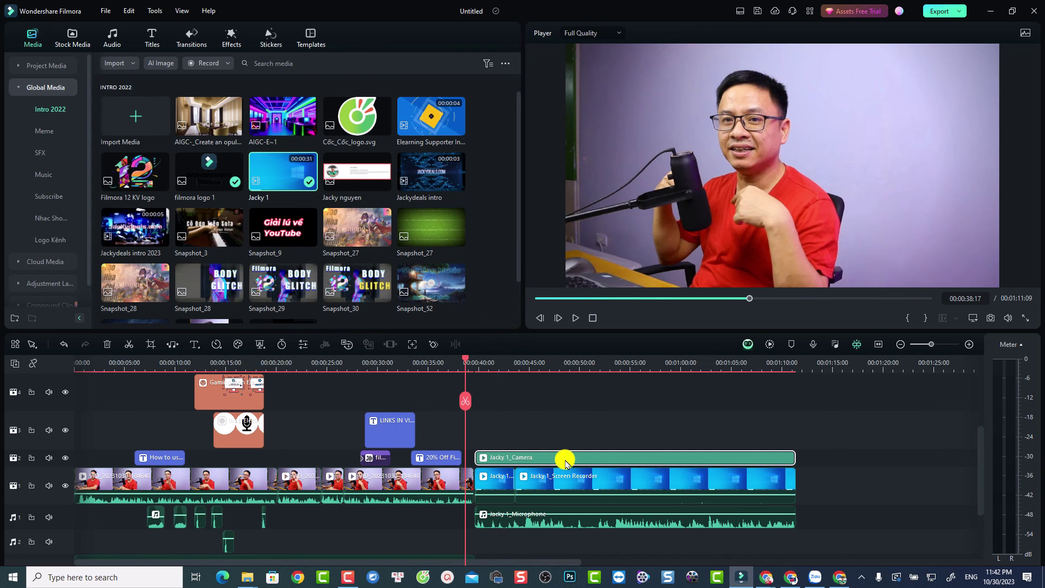
pyautogui.press('space')
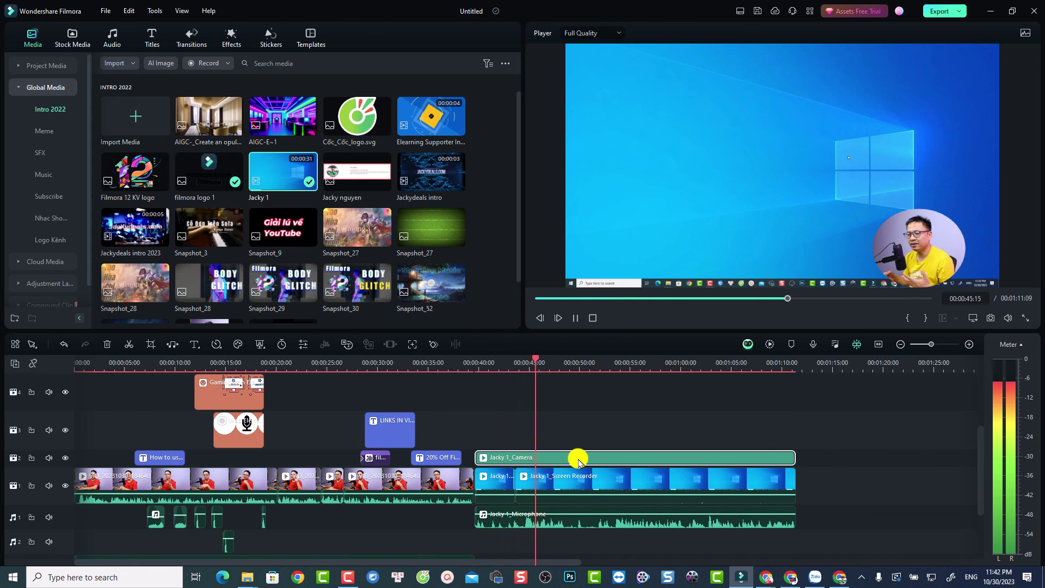
pyautogui.press('space')
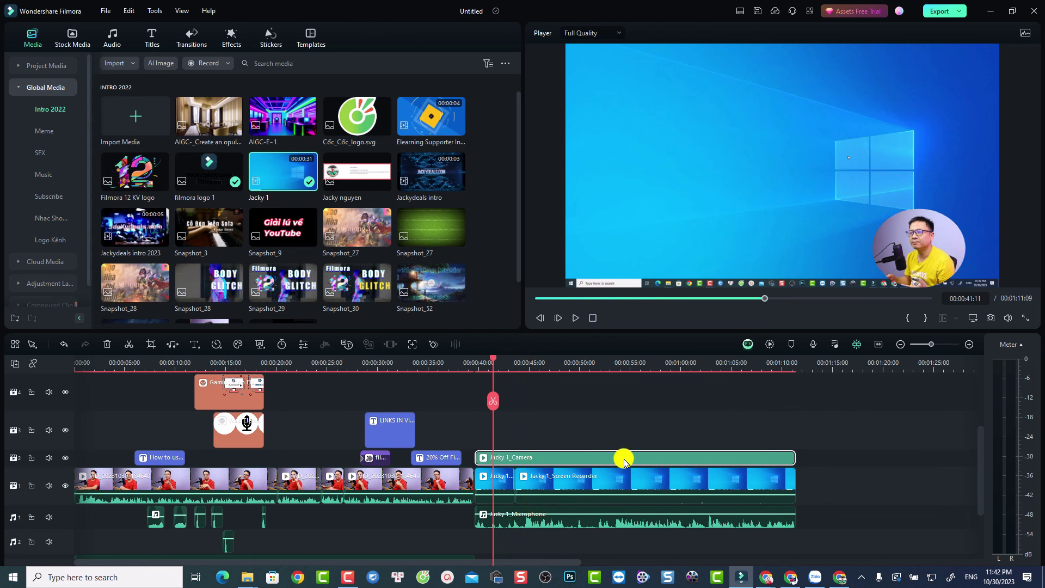